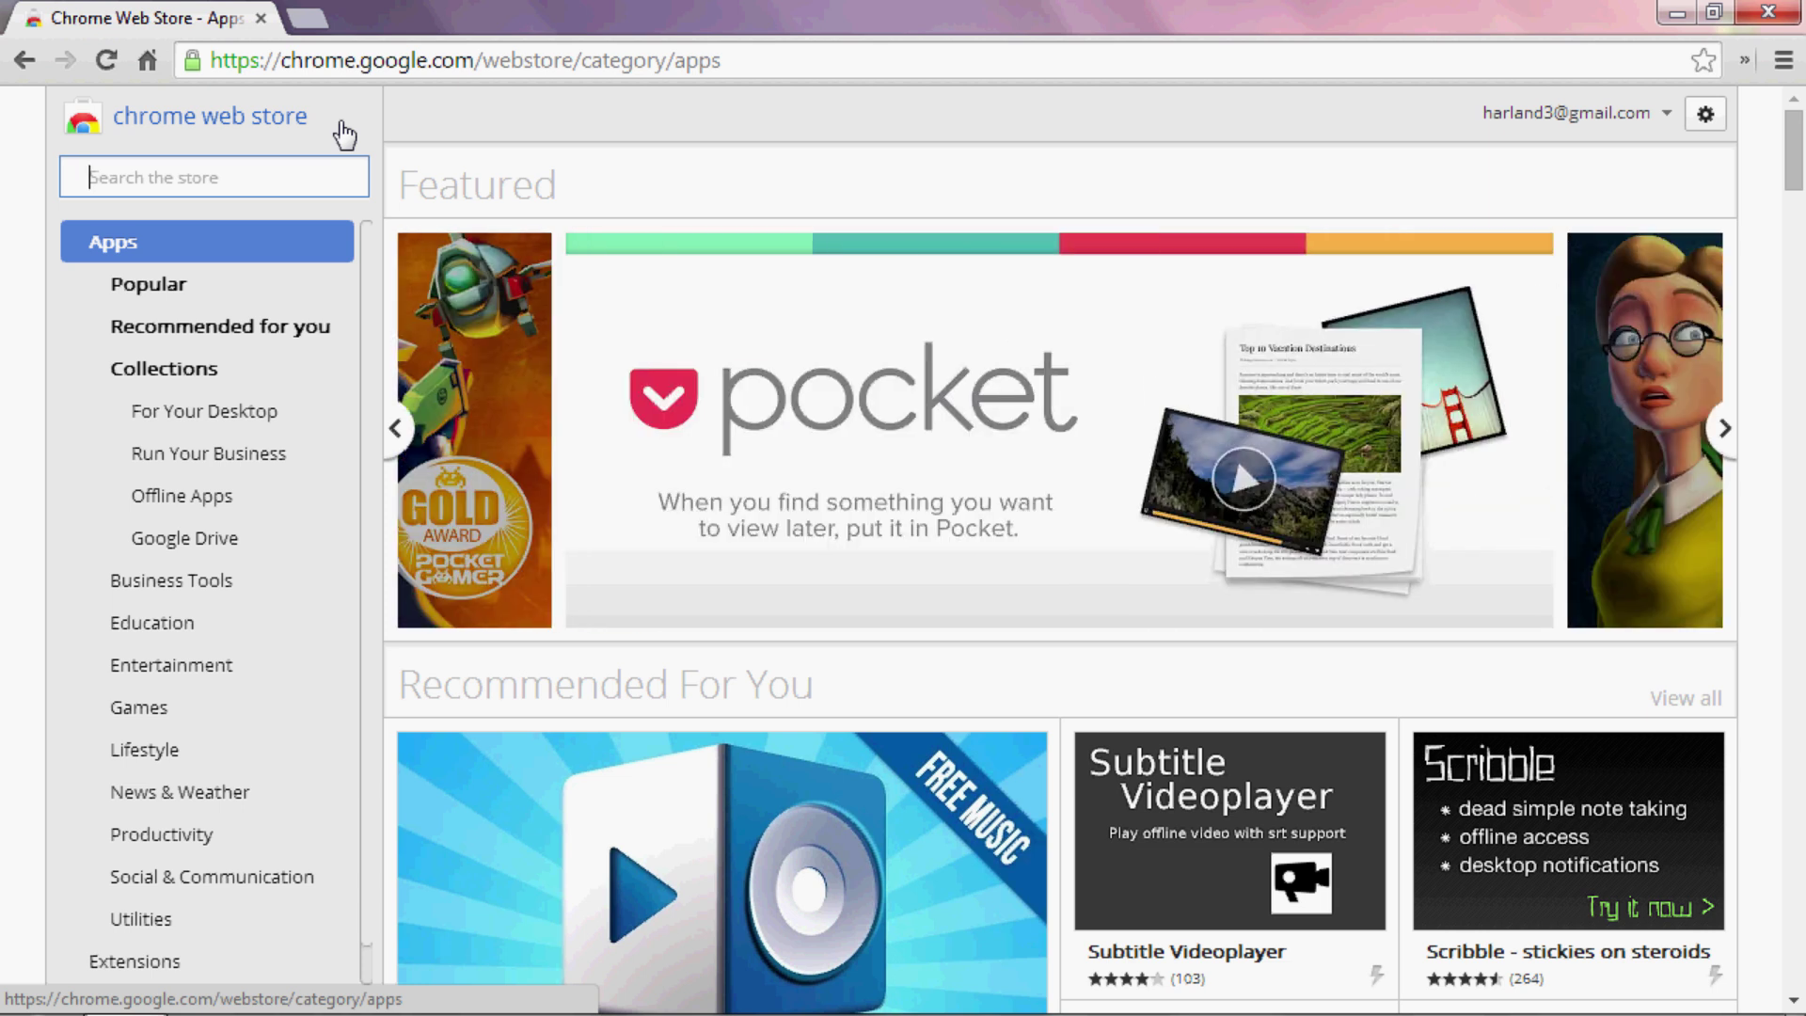
text(allcast receiver)
Find 'allcast receiver', add the free AllCast Receiver app and launch it from the app launcher.
key(Return)
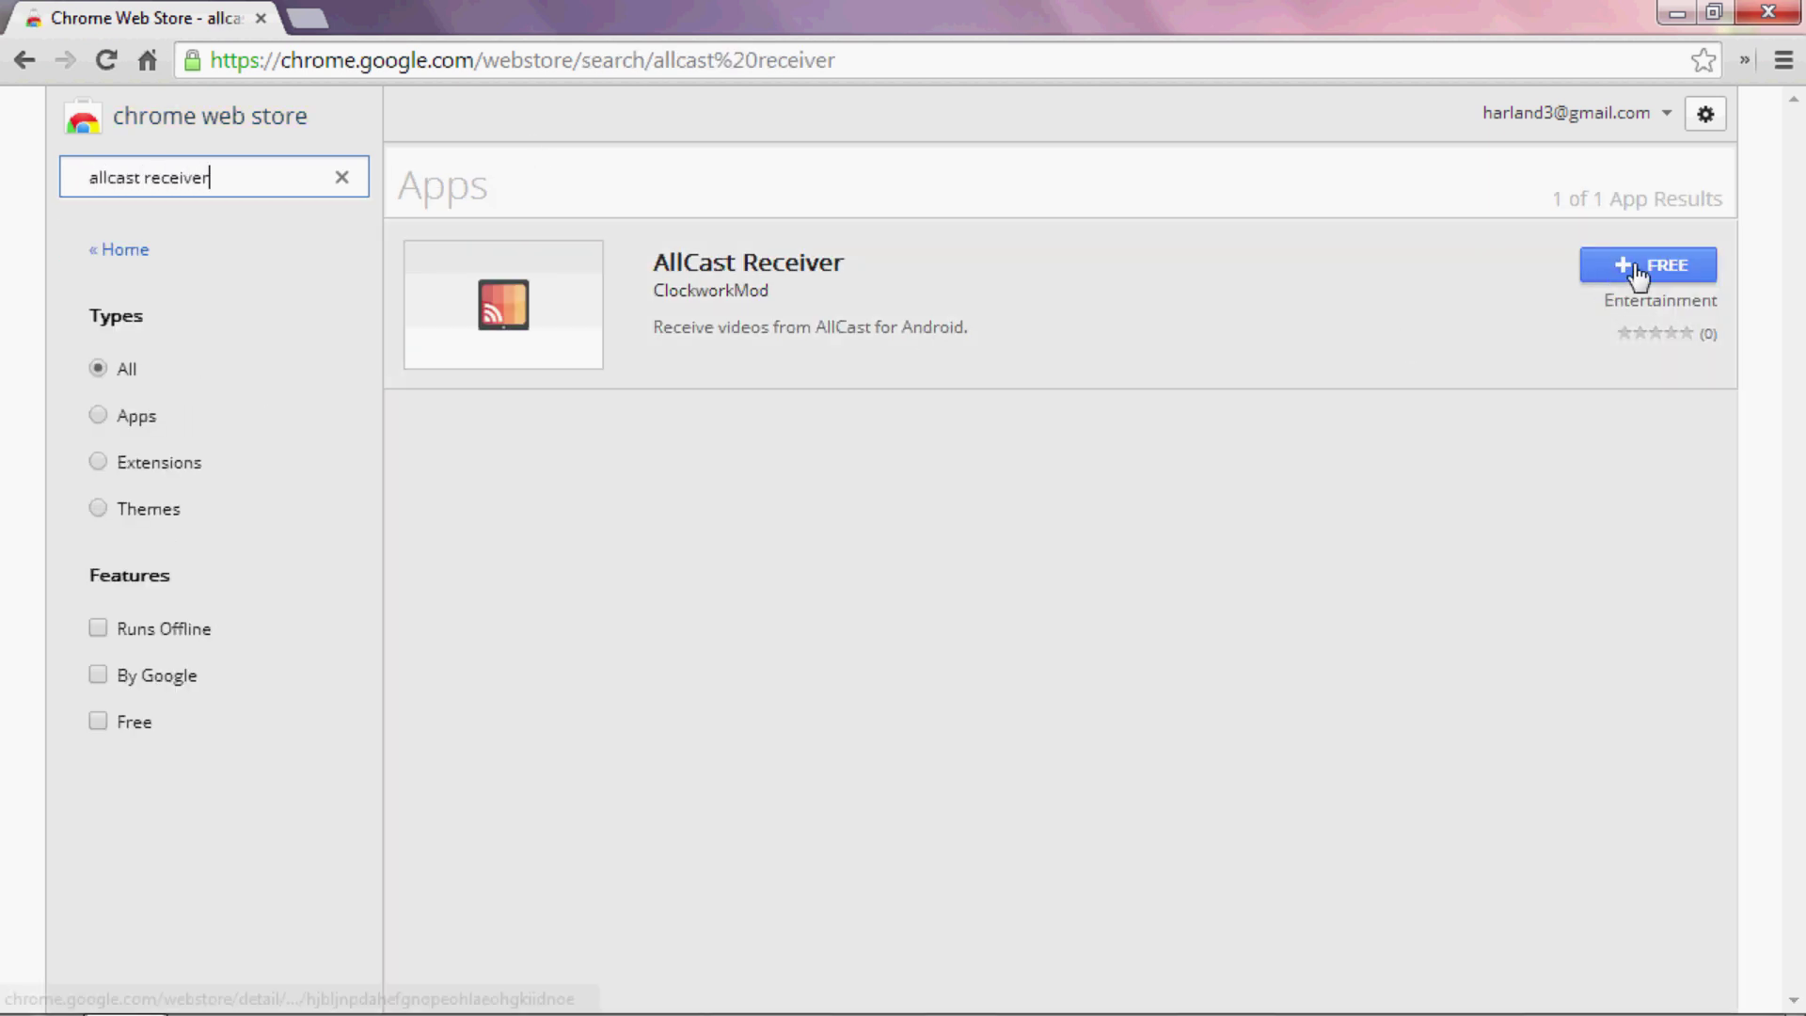
click(1636, 271)
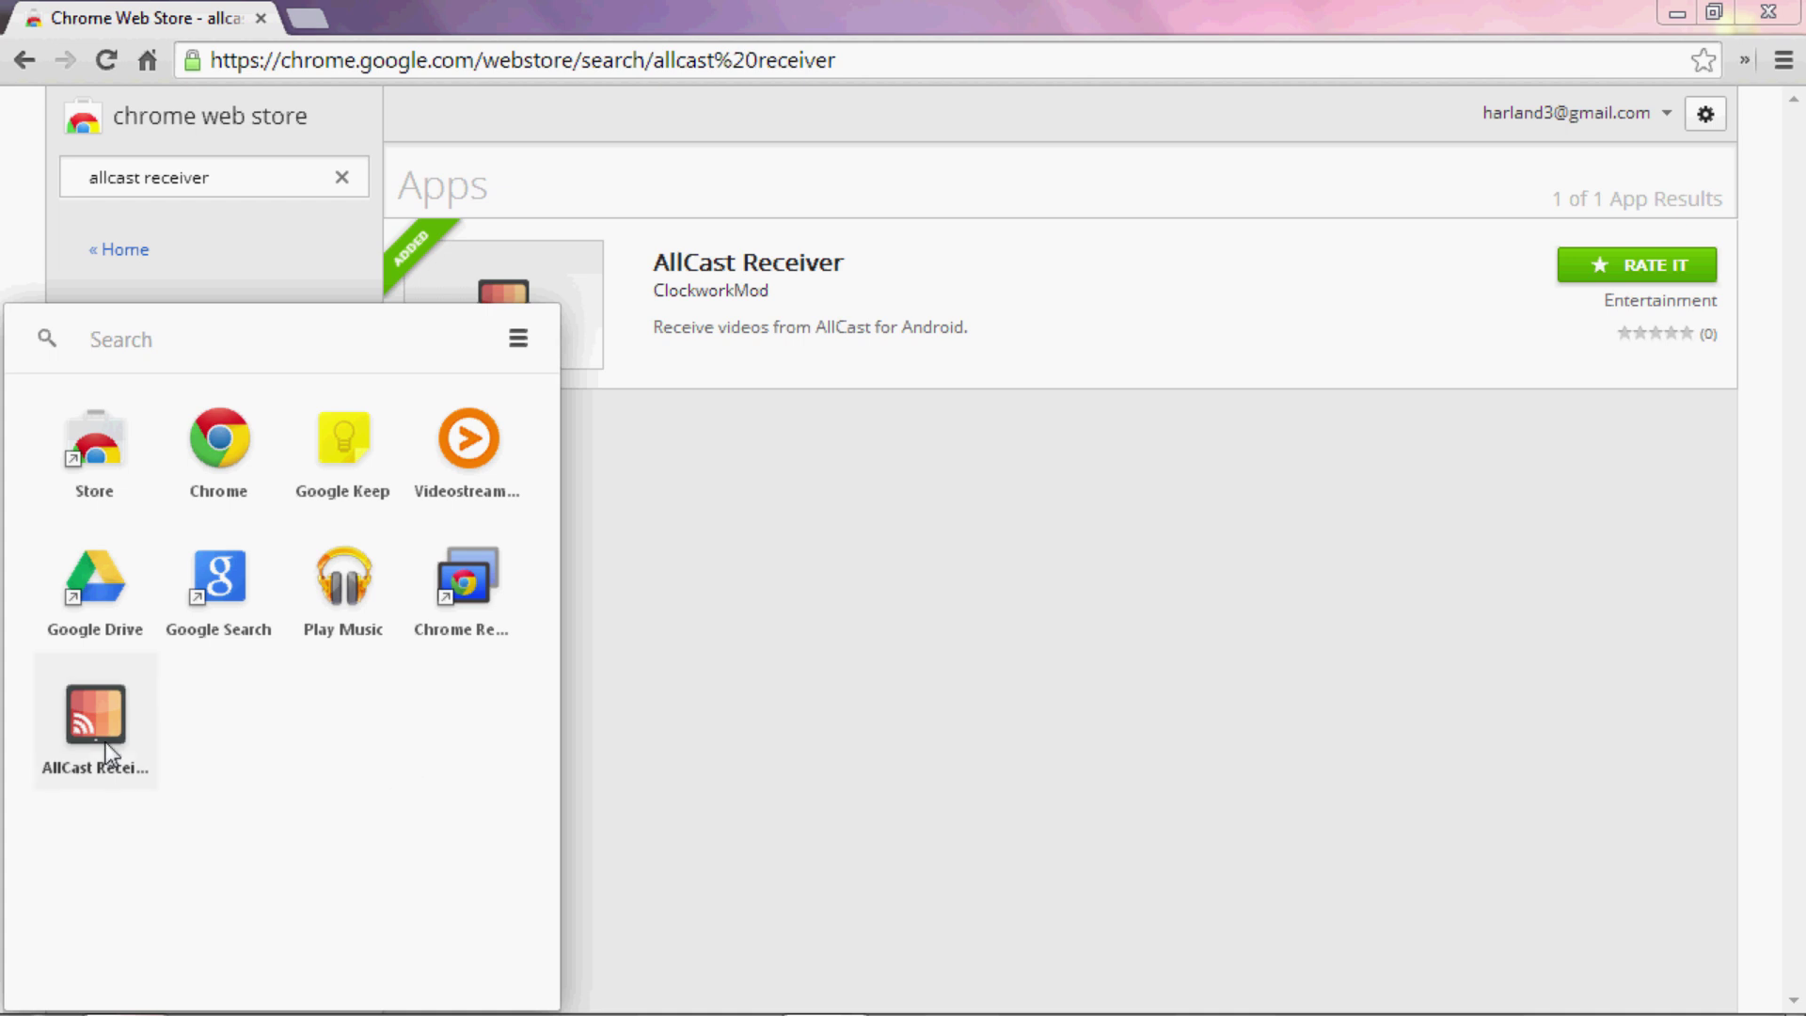
click(94, 719)
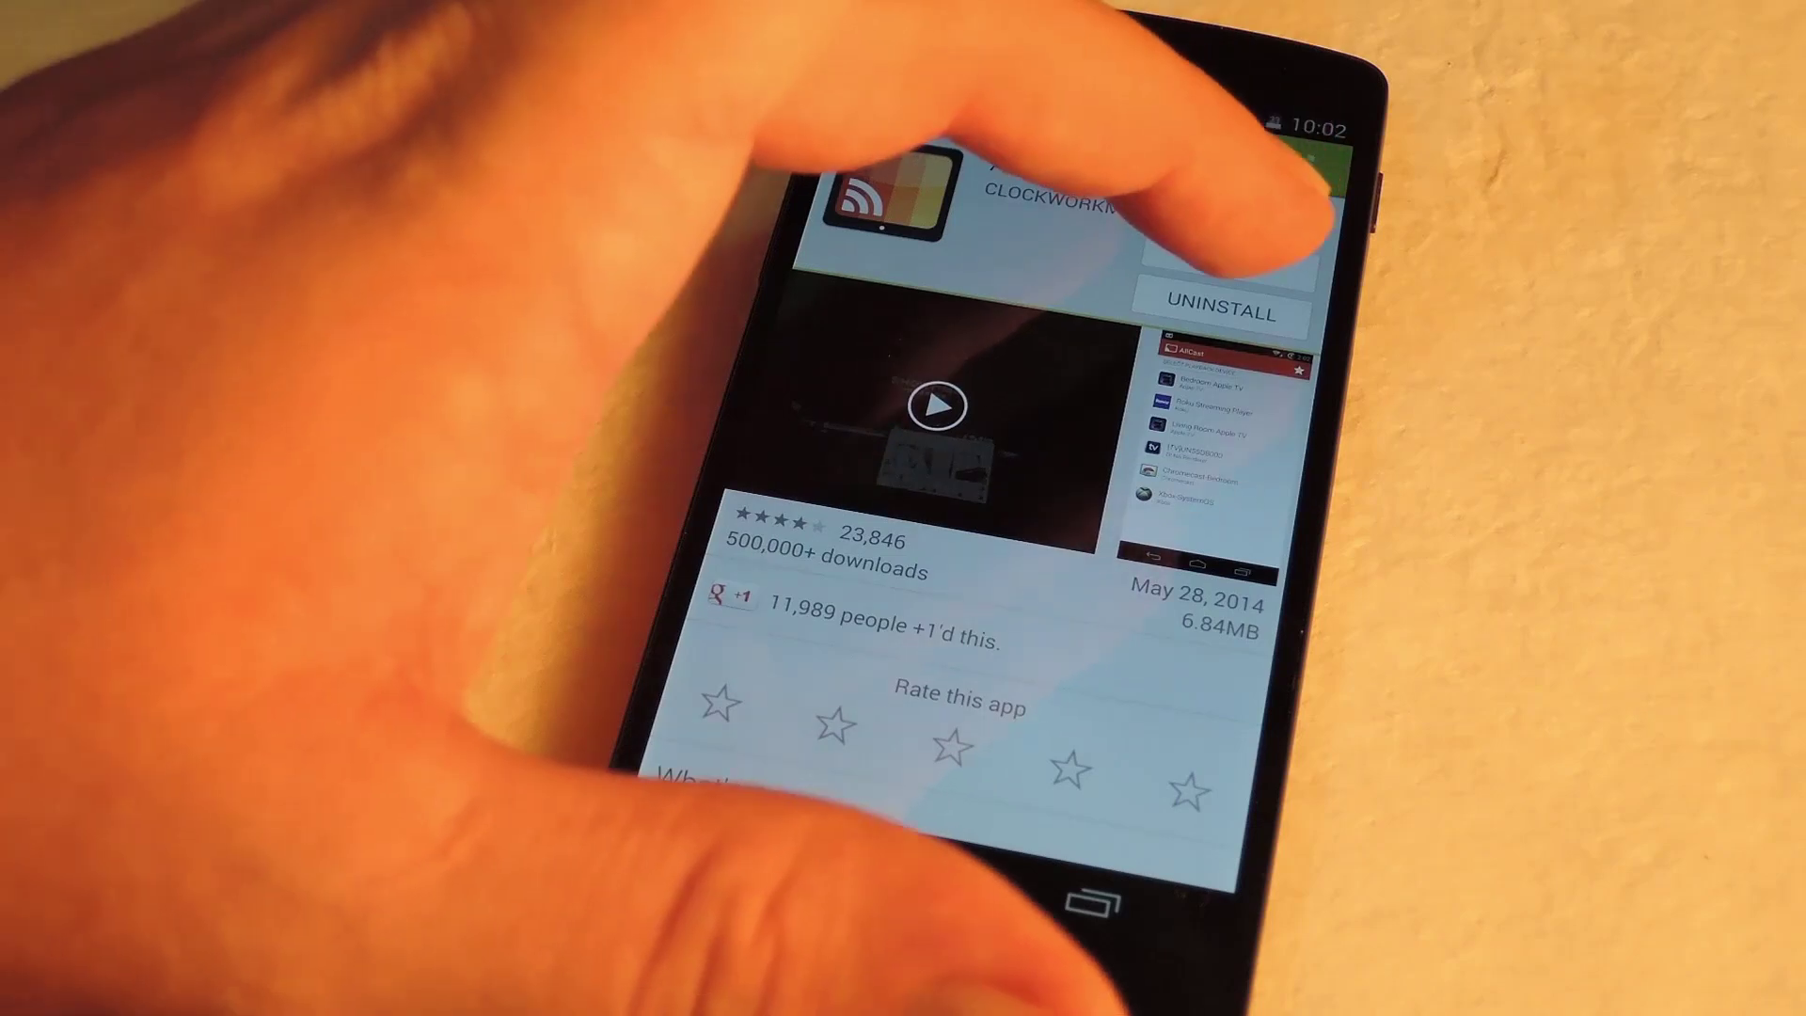
Launch AllCast from the Play Store page and choose 'Chrome @ 192.168.1.2' as playback device.
click(1249, 213)
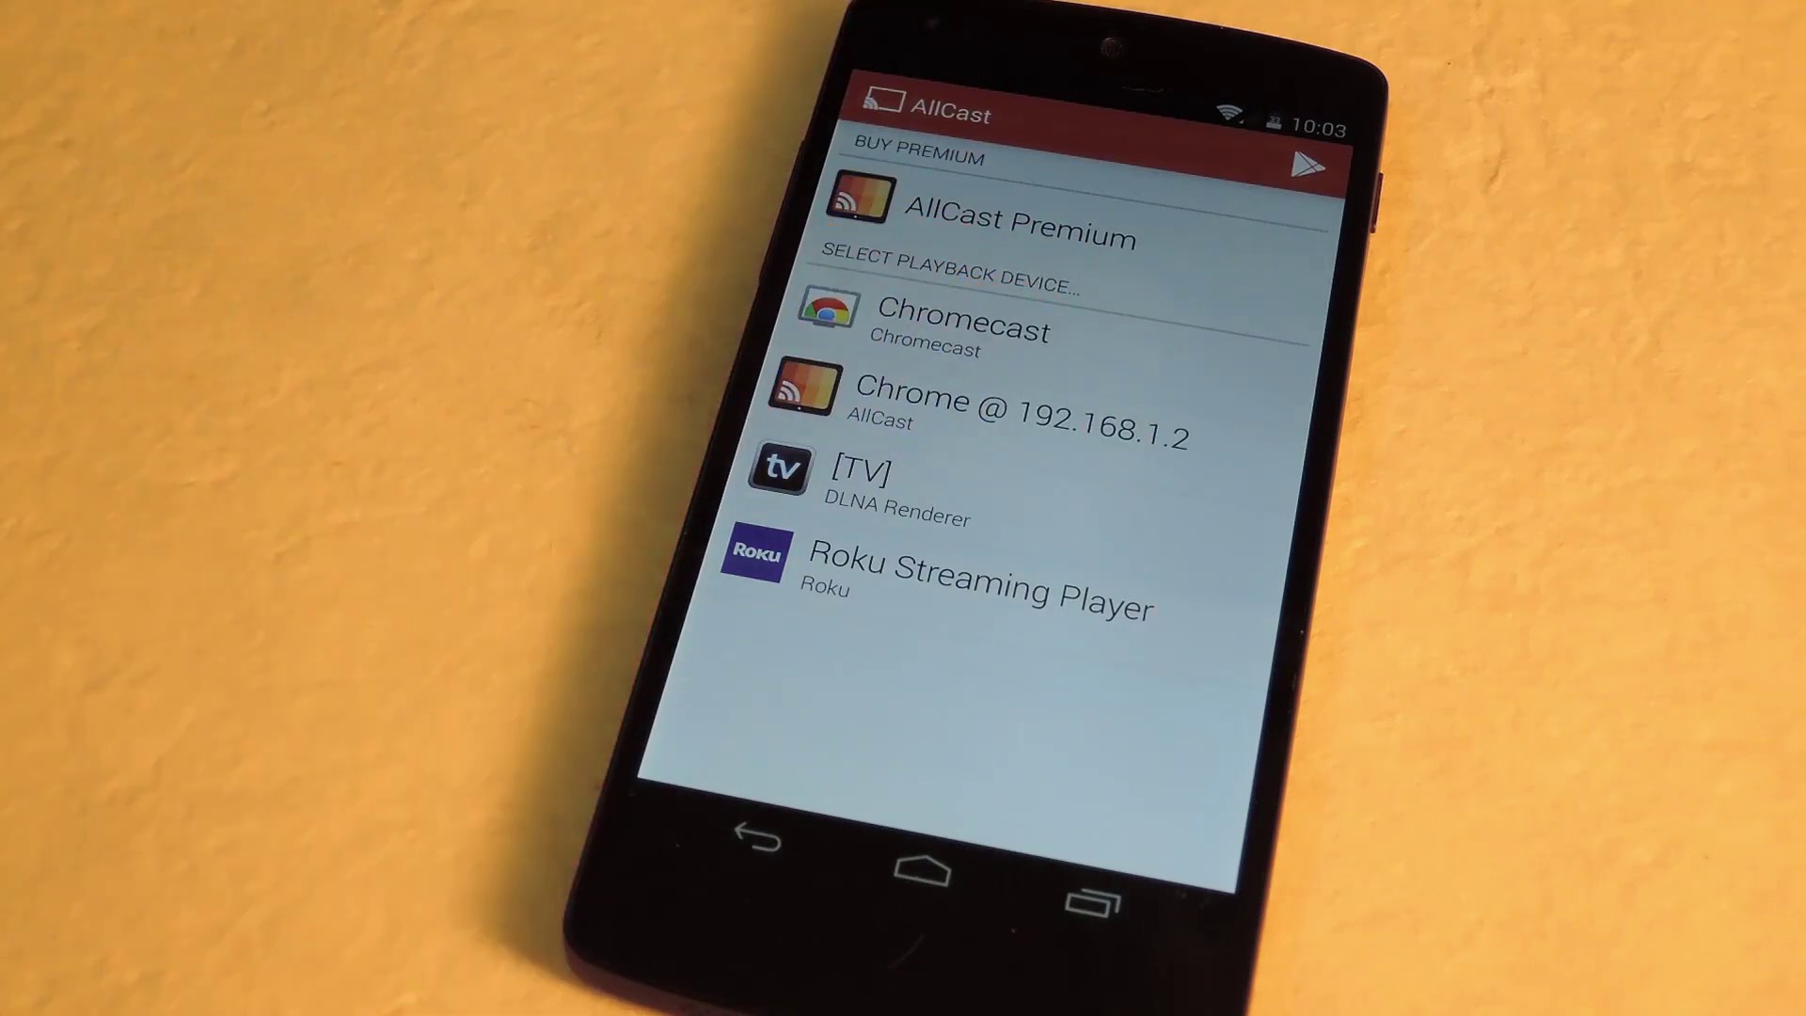
click(988, 409)
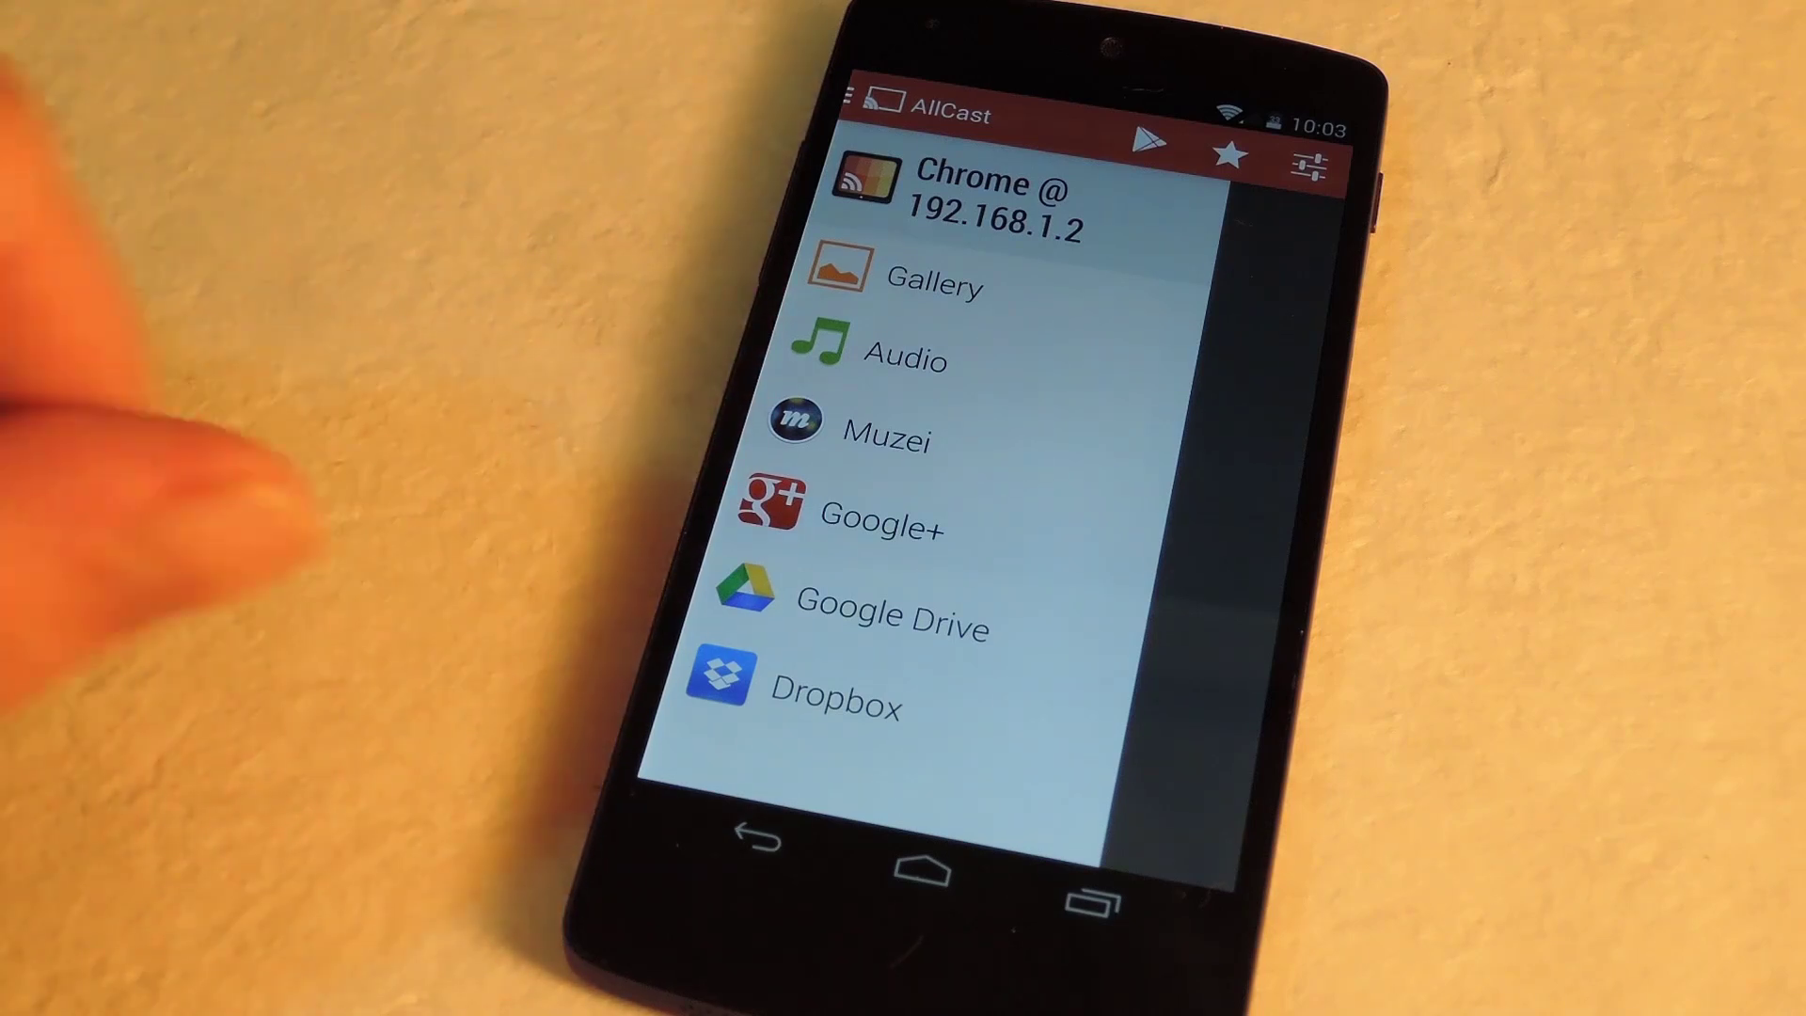
From Gallery's VIDEOS tab, load VID_20140528_105202 into the AllCast player for casting.
click(911, 276)
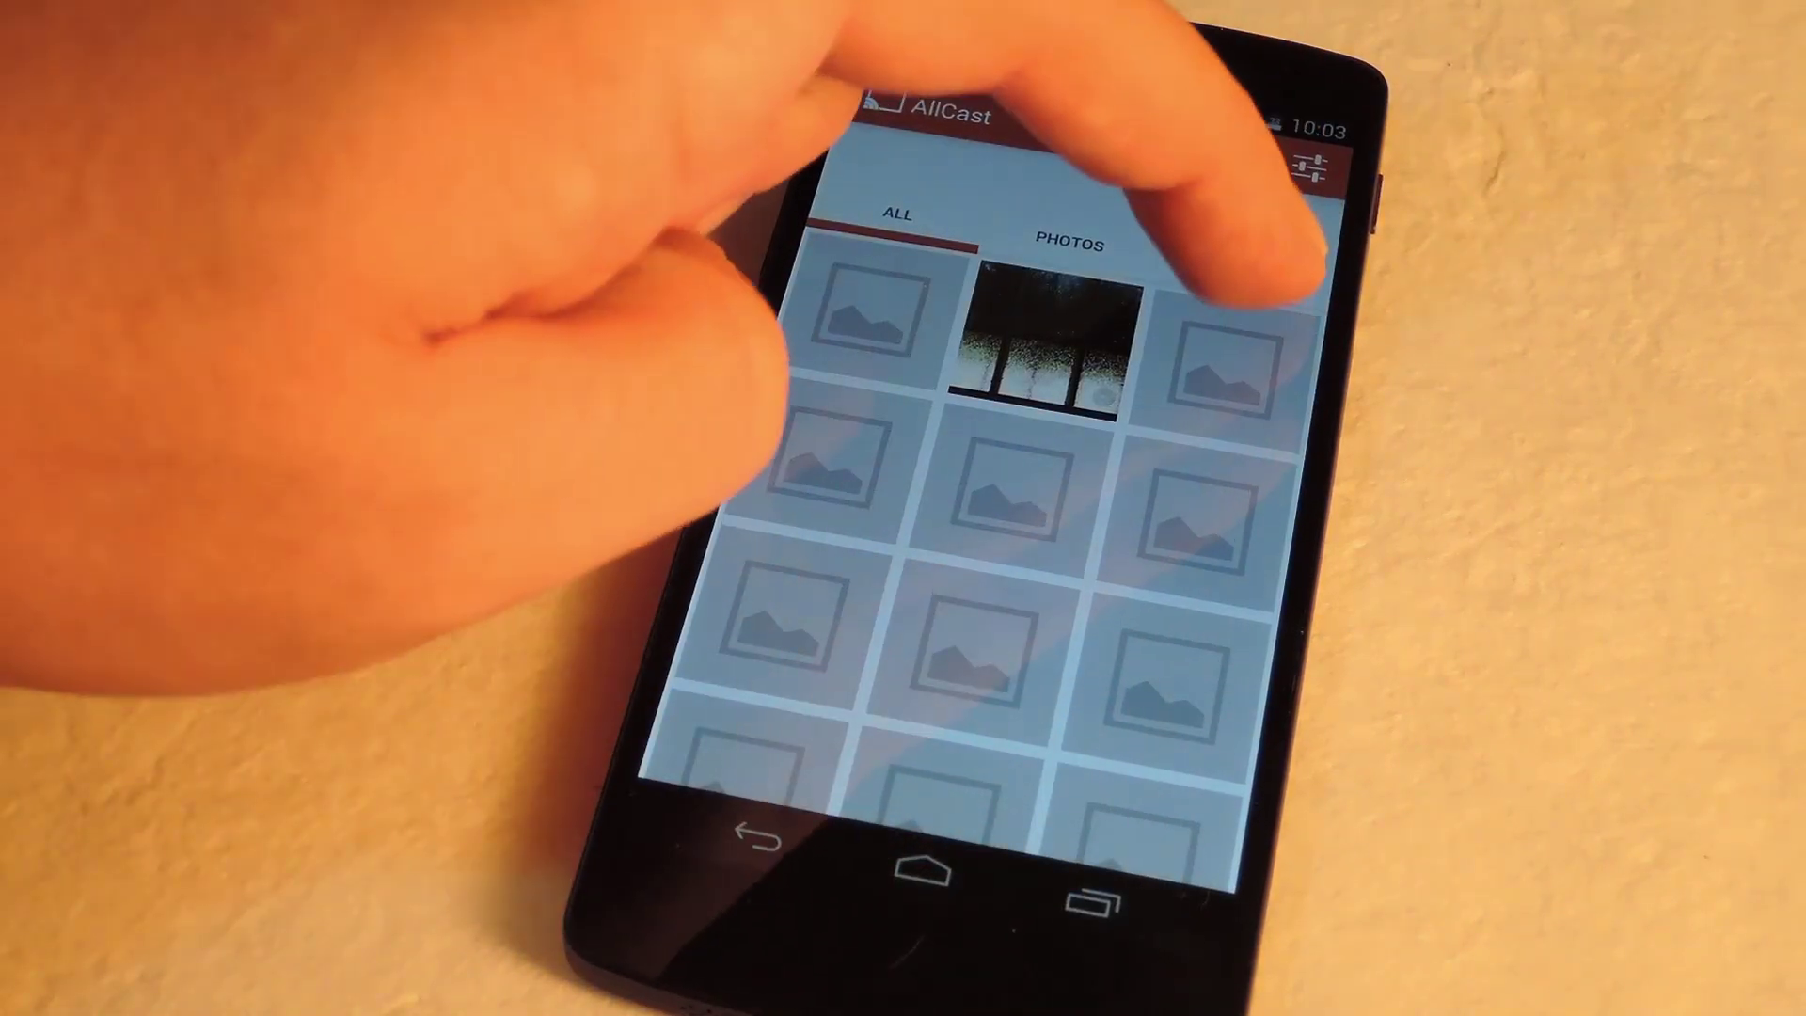
click(1244, 270)
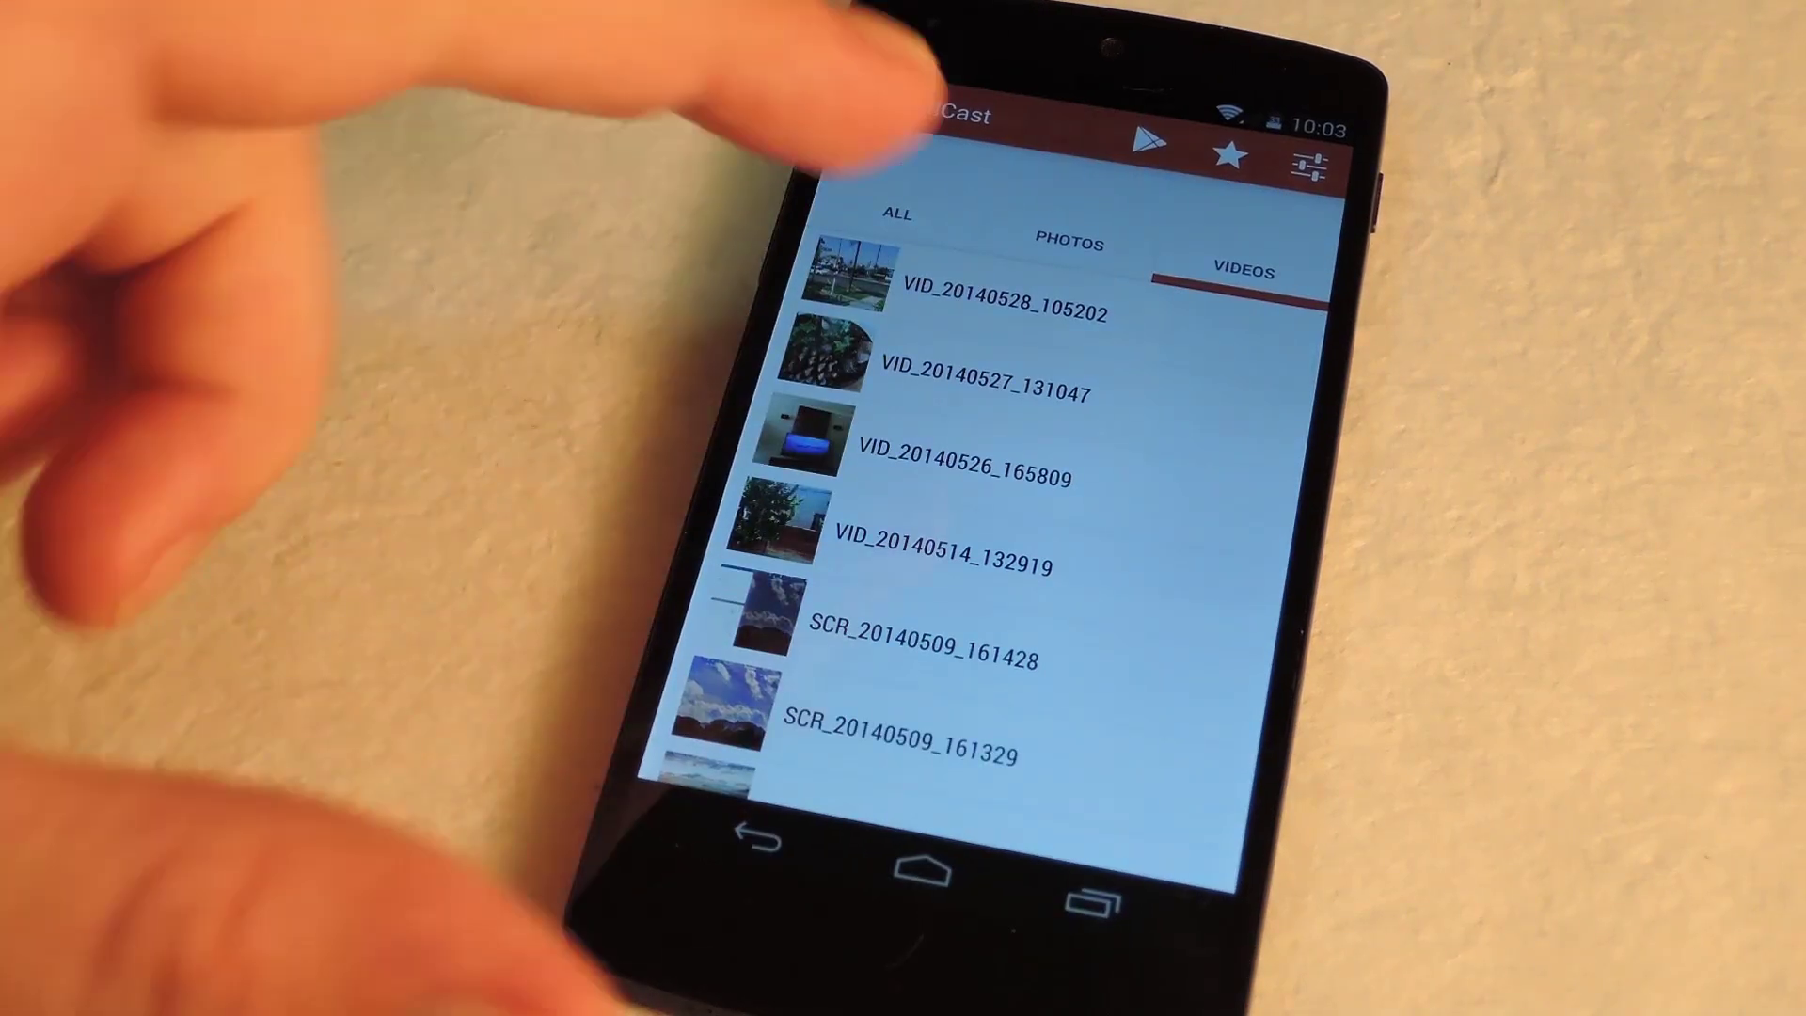
click(875, 283)
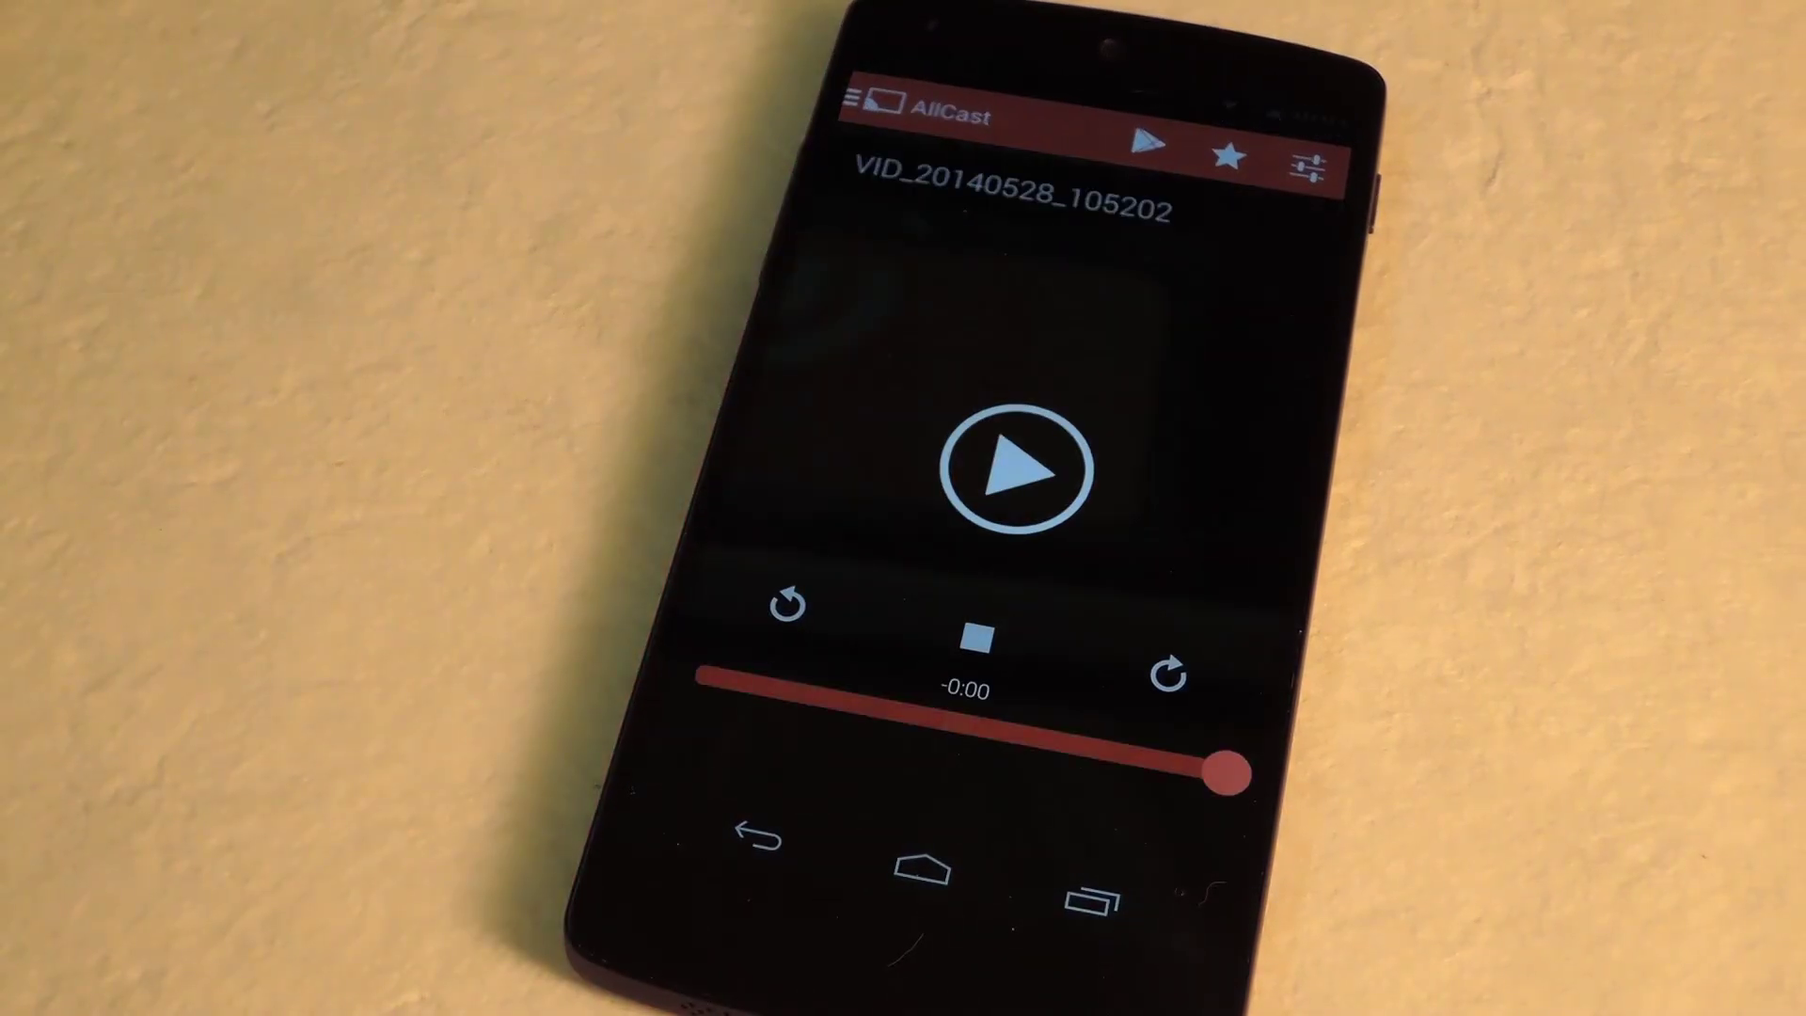